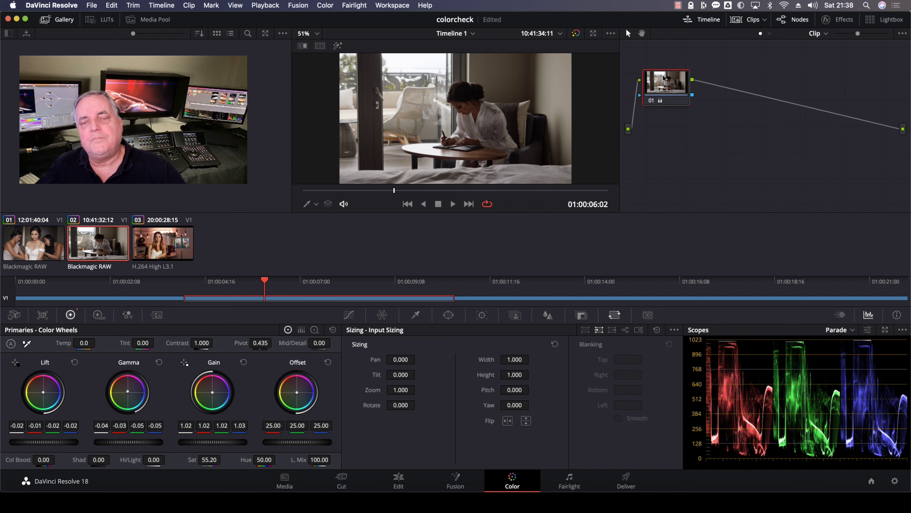
Add a serial node after node 01 and sample the woman's white robe with the HSL qualifier, showing the selection in highlight view.
drag(661, 73, 664, 68)
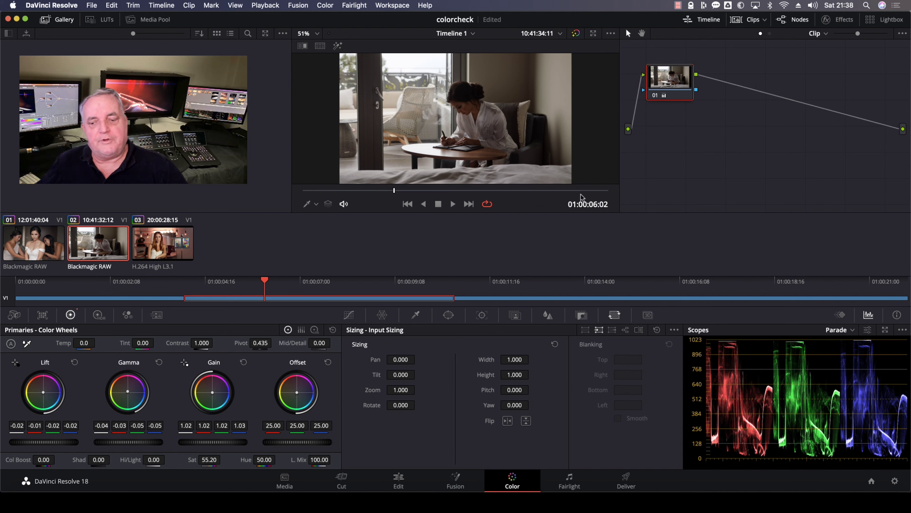
key(alt+s)
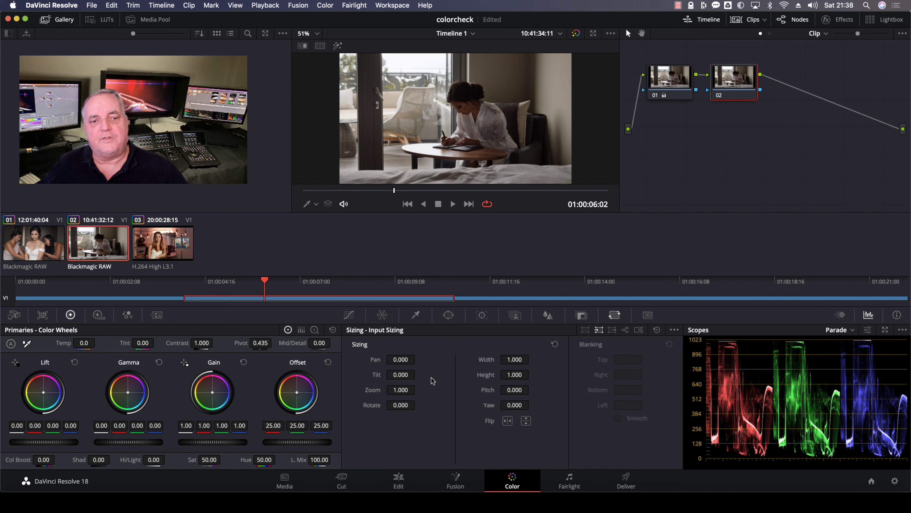
click(415, 315)
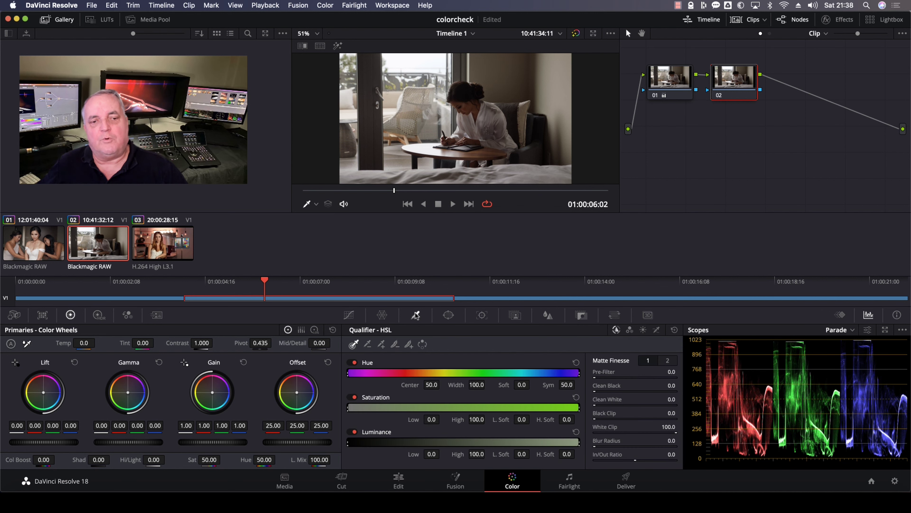
click(488, 112)
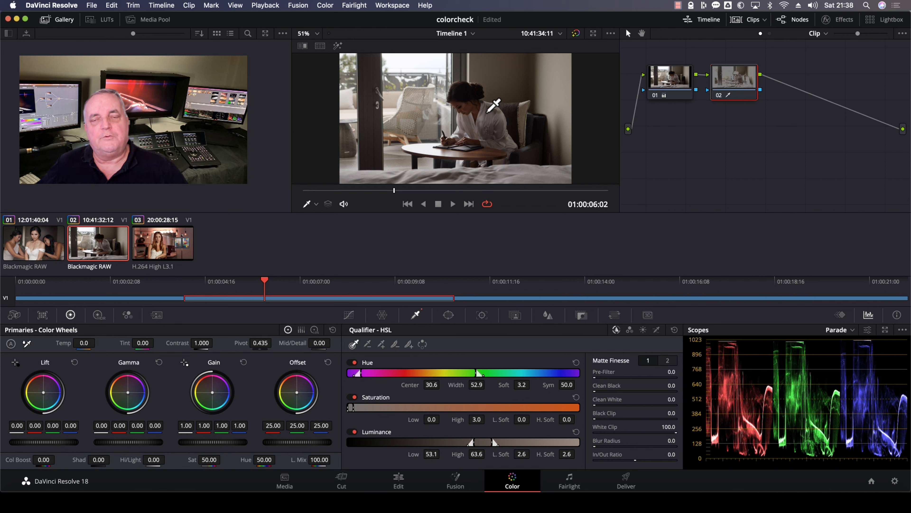
click(337, 46)
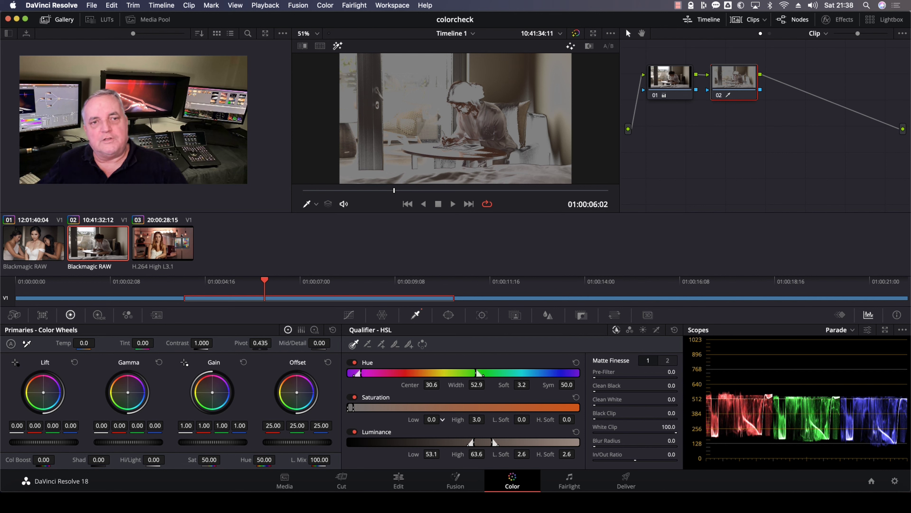
Refine the HSL key to saturation low 1.0 and high 1.9, luminance high 71.5, hue center 44.0 and hue width 55.4.
drag(442, 419, 442, 419)
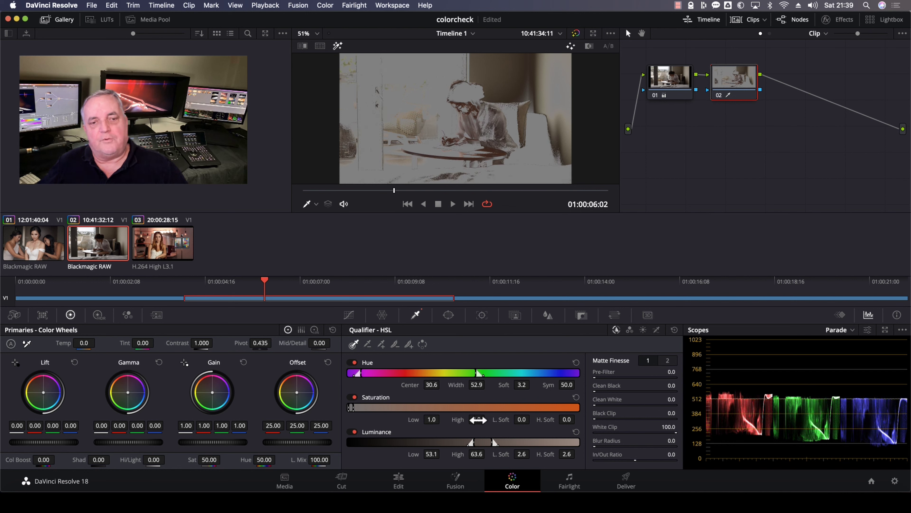
drag(486, 419, 488, 419)
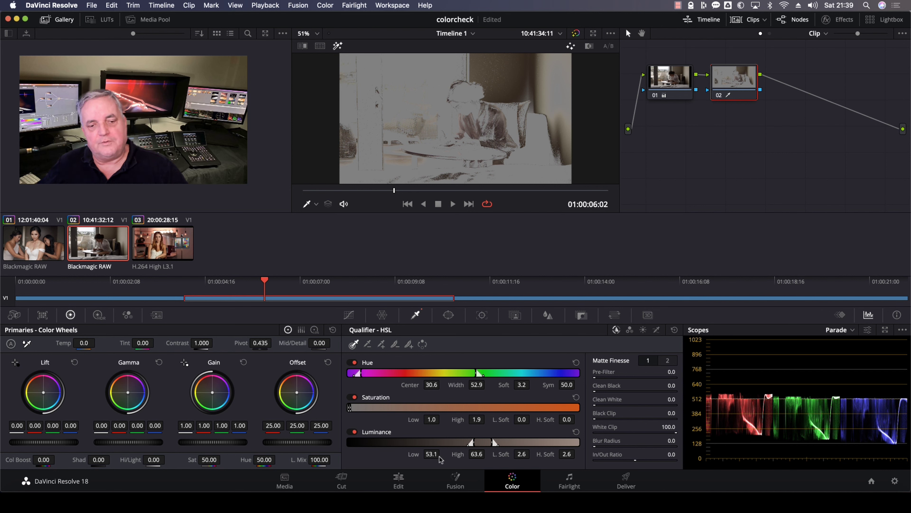
mouse_move(477, 454)
mouse_down()
mouse_move(496, 454)
mouse_move(486, 454)
mouse_up()
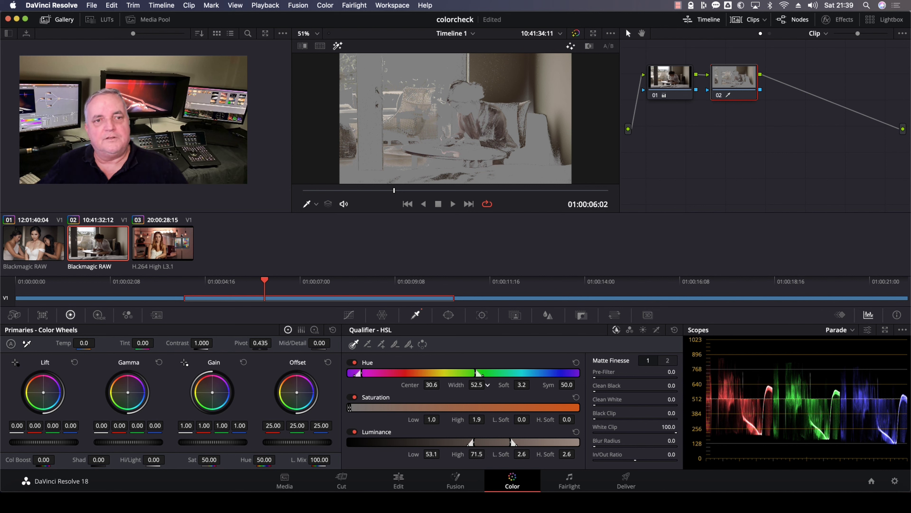
drag(440, 385, 499, 385)
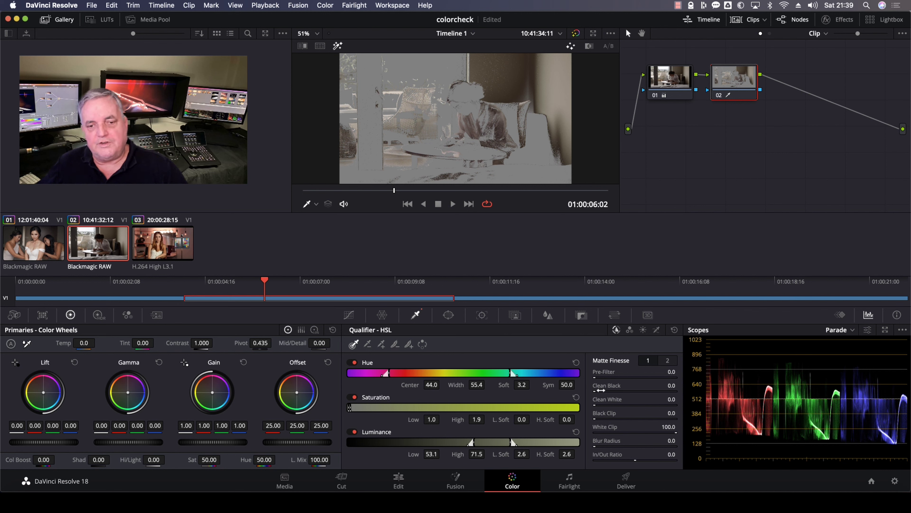
Set the matte finesse to Clean Black 6.2, Clean White 16.4, Blur Radius 54.3 and In/Out Ratio -12.6, and turn off highlight view.
drag(669, 385, 678, 385)
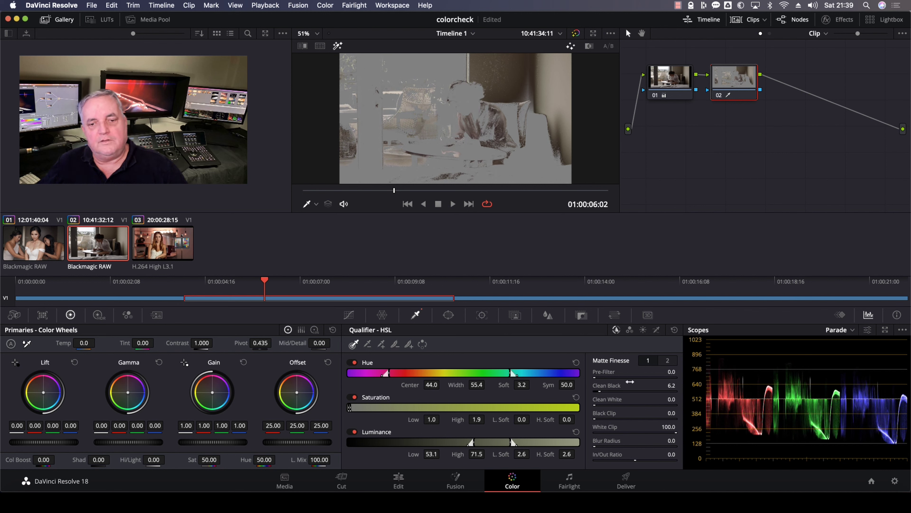
drag(600, 405, 609, 406)
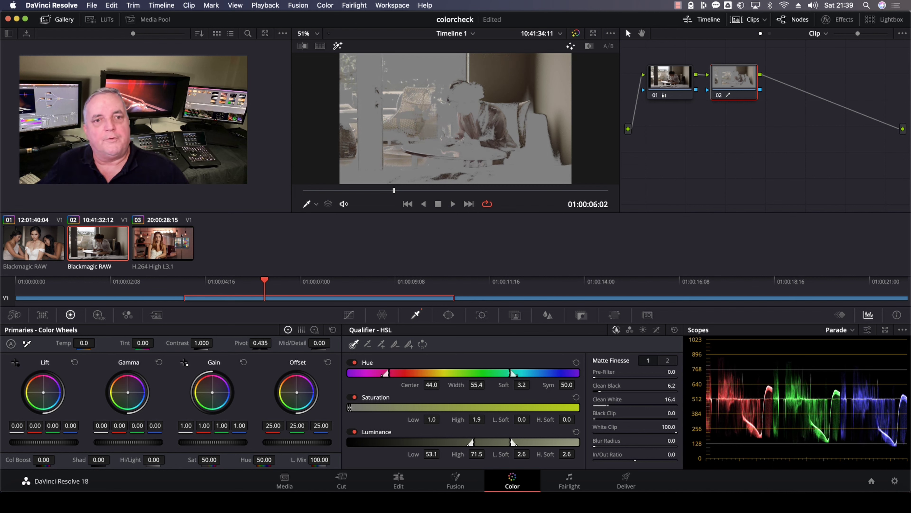
drag(595, 446, 628, 462)
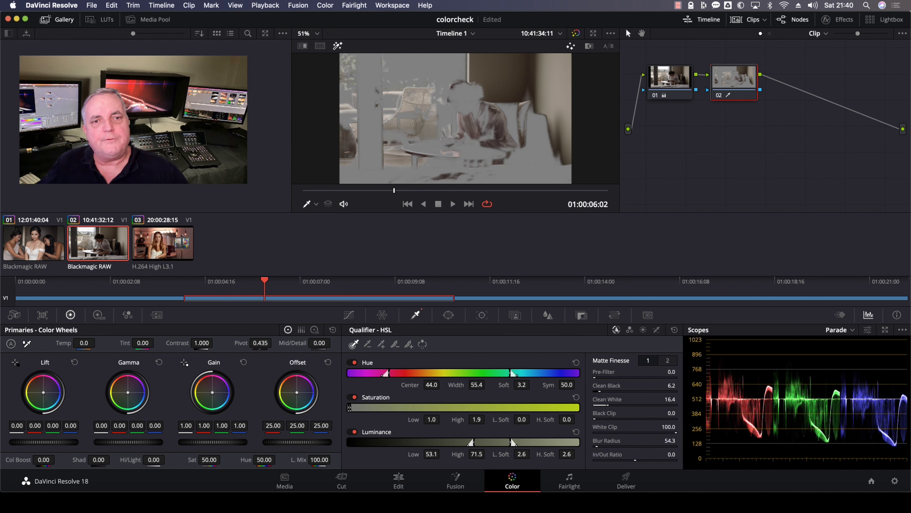
drag(636, 459, 632, 460)
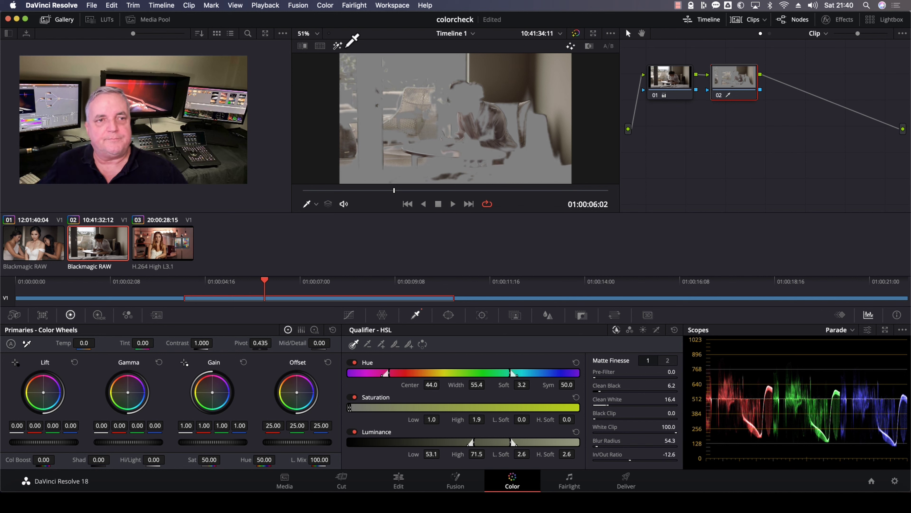
click(337, 46)
Bend node 02's custom curve into a gentle S by raising a highlight point and lowering a shadow point.
click(349, 315)
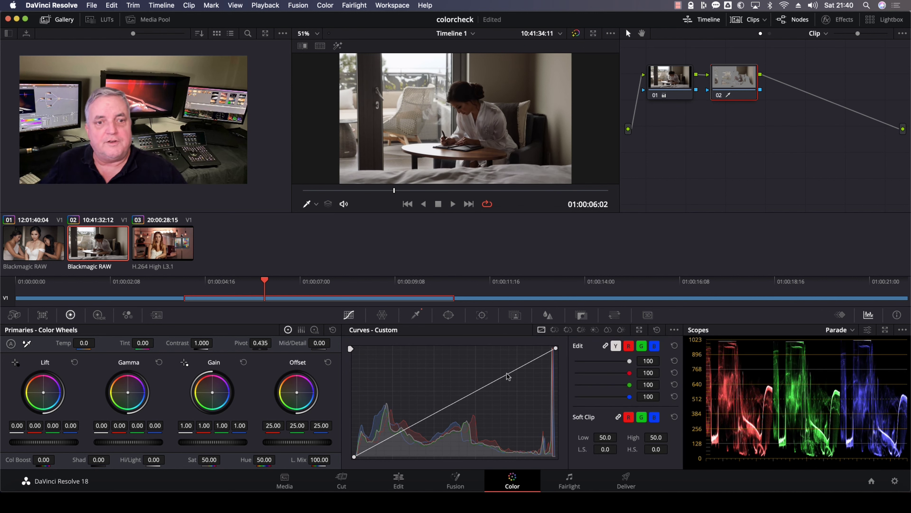
drag(508, 376, 505, 366)
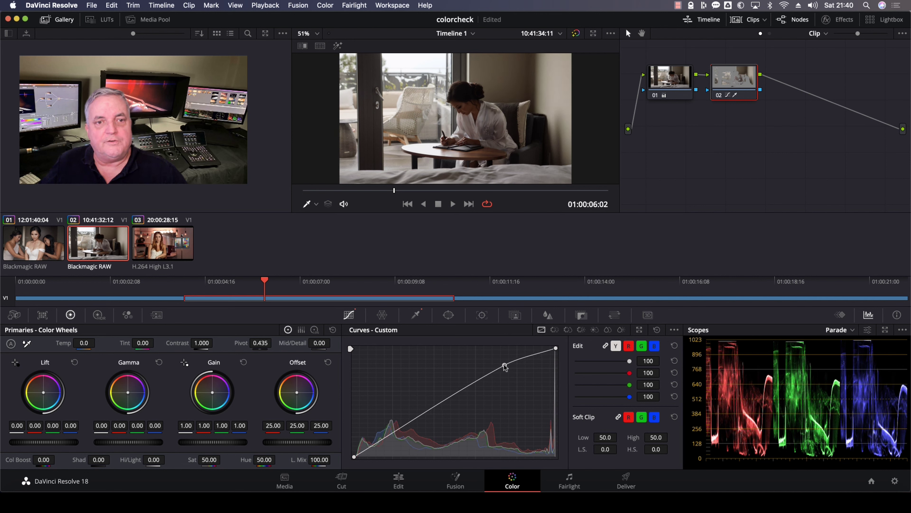
drag(383, 439, 391, 441)
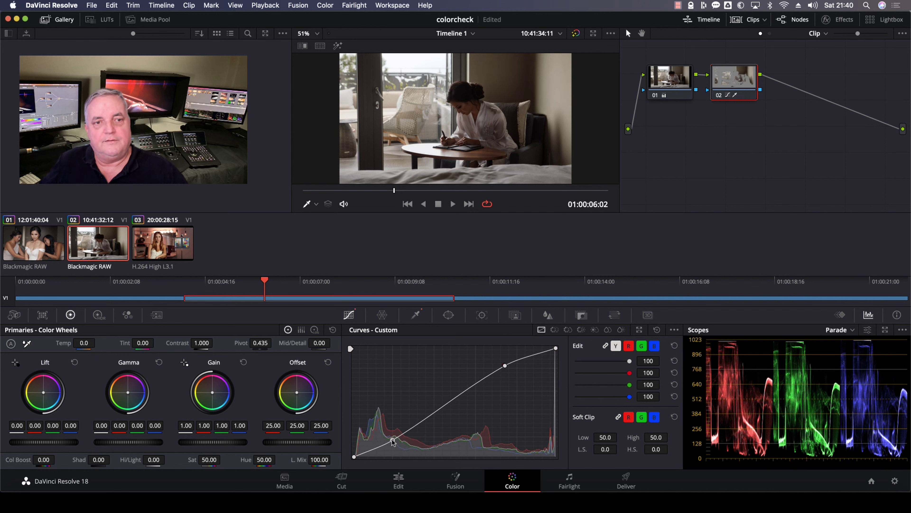
Refine the custom curve with an extra point on each side of the highlight point and a lowered point near the black end.
mouse_move(526, 359)
mouse_down()
mouse_move(515, 366)
mouse_move(523, 357)
mouse_up()
click(484, 381)
drag(484, 381, 488, 379)
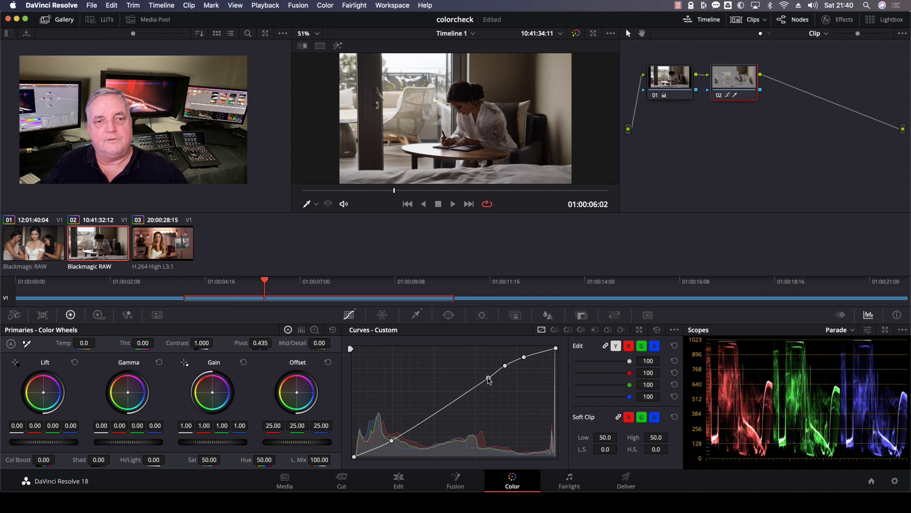
drag(377, 449, 382, 455)
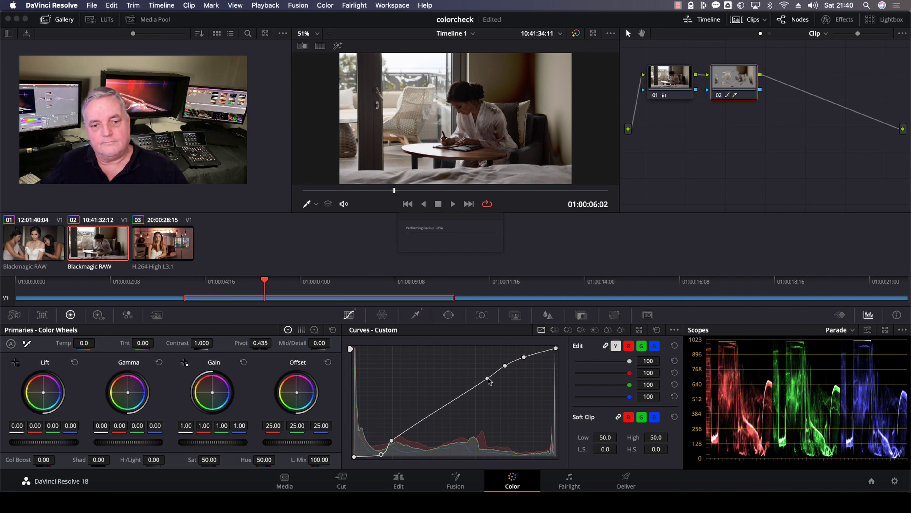
drag(488, 378, 486, 376)
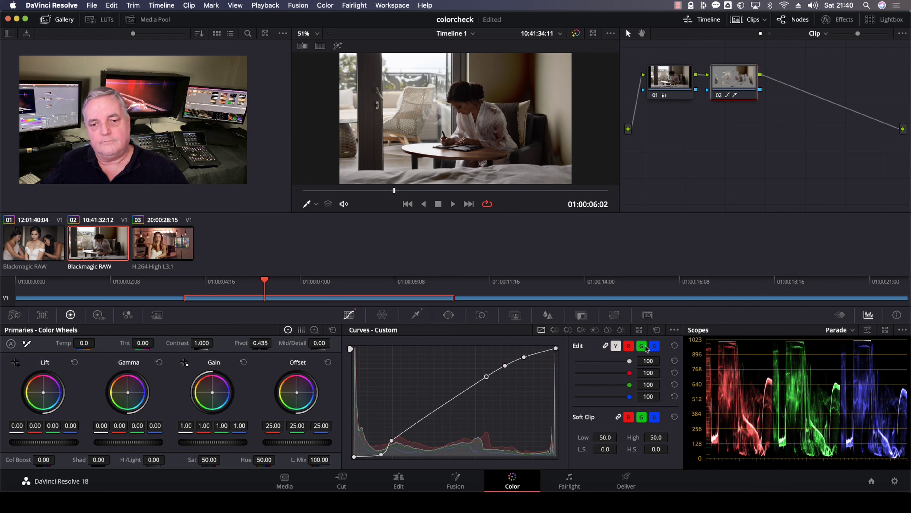
Smooth the bend between the curve's two shadow points and set the linked curve intensity of all channels to 93.
drag(630, 360, 605, 370)
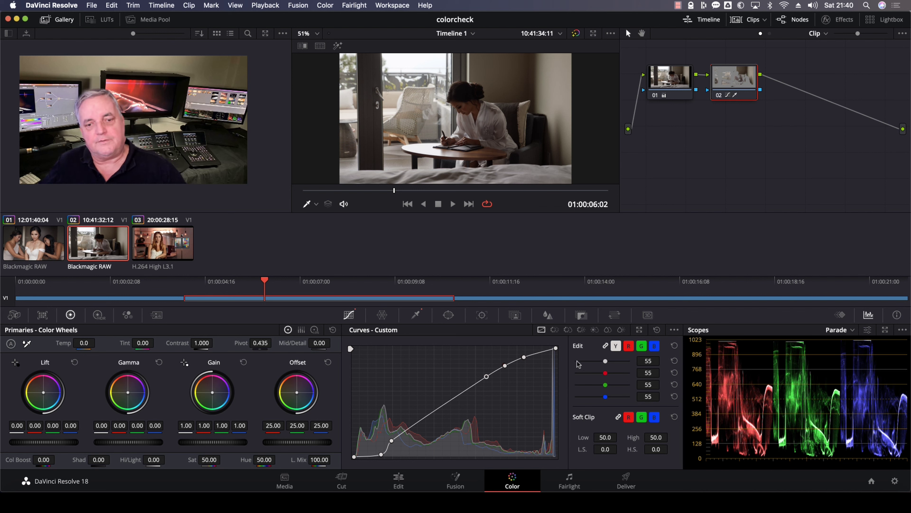
drag(605, 361, 615, 360)
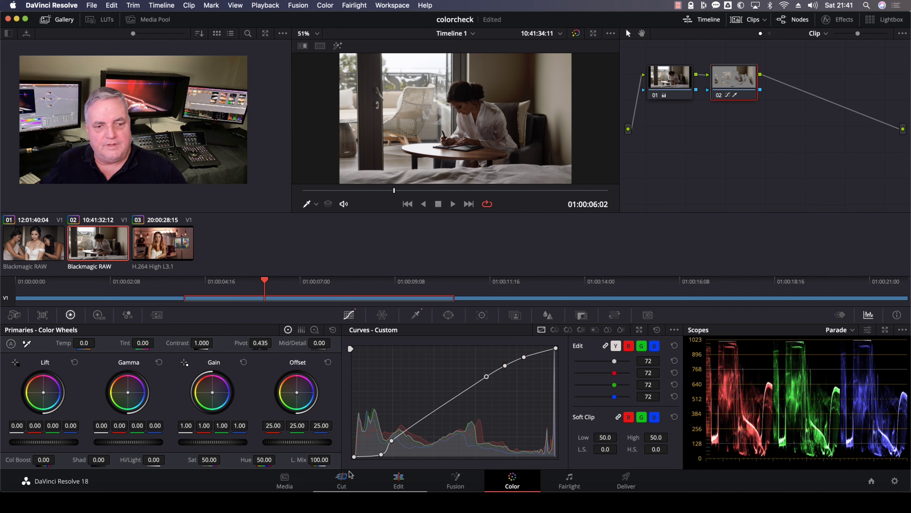
mouse_move(381, 456)
mouse_down()
mouse_move(372, 455)
mouse_move(389, 448)
mouse_up()
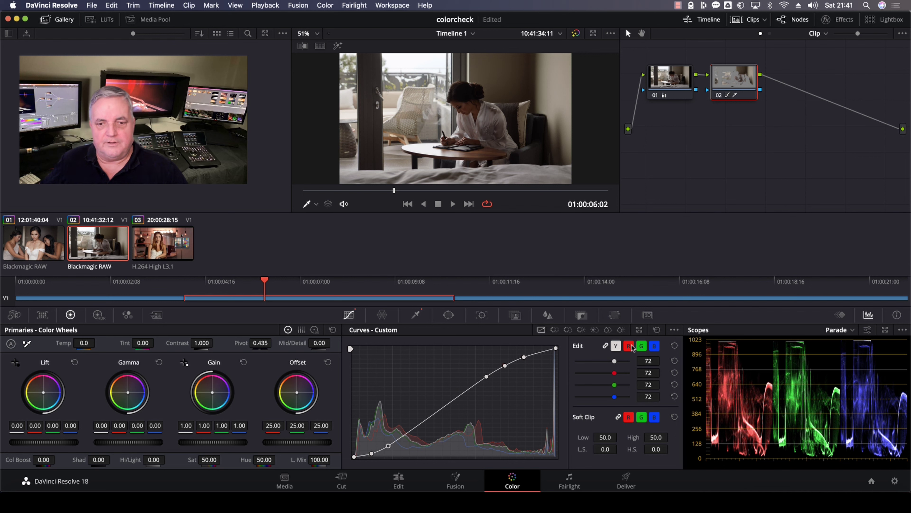
drag(615, 362, 626, 362)
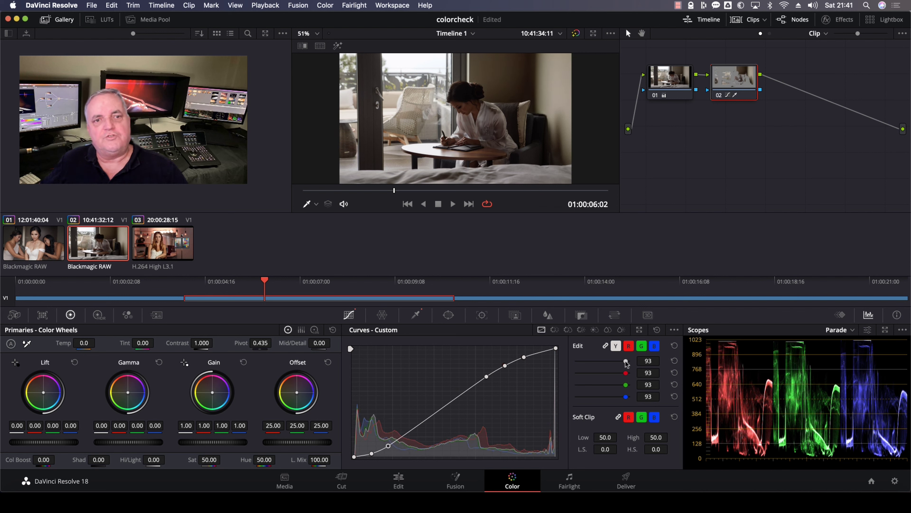
Toggle node 02 off and on repeatedly to compare the image with and without its curve adjustment.
click(719, 96)
click(719, 96)
click(719, 96)
click(719, 96)
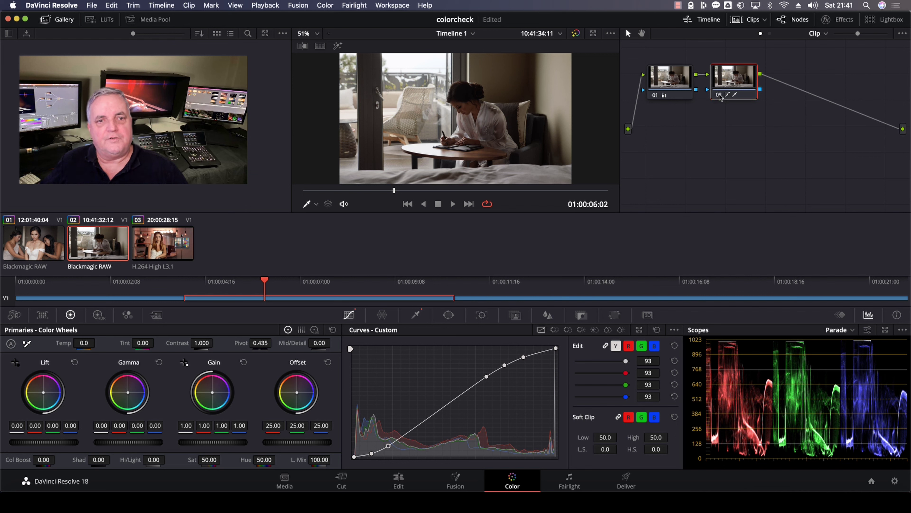
click(719, 96)
click(719, 96)
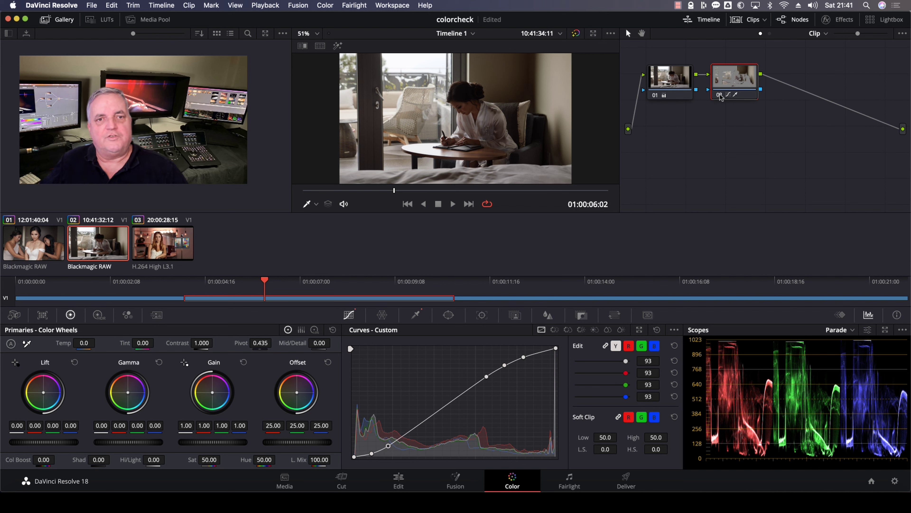
click(720, 96)
click(721, 96)
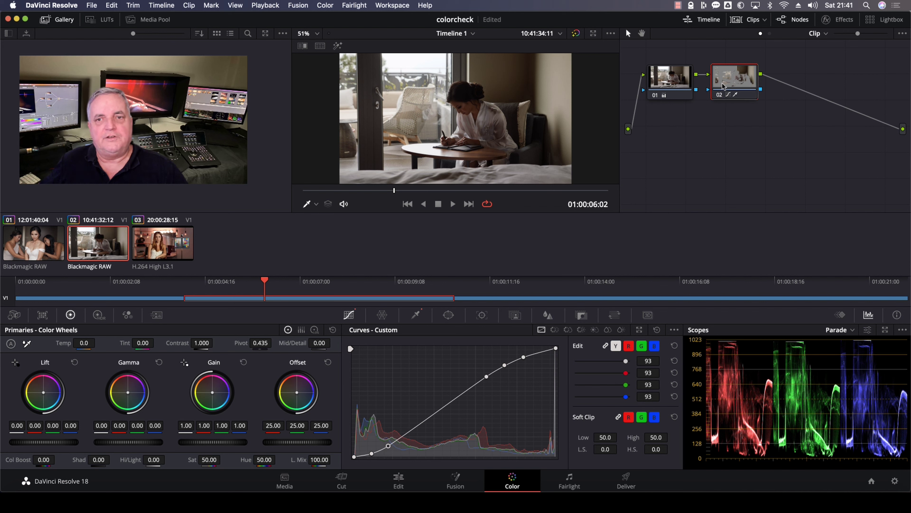
Check node 02's keyed area in highlight view and set the linked curve intensity of all channels to 100.
click(338, 46)
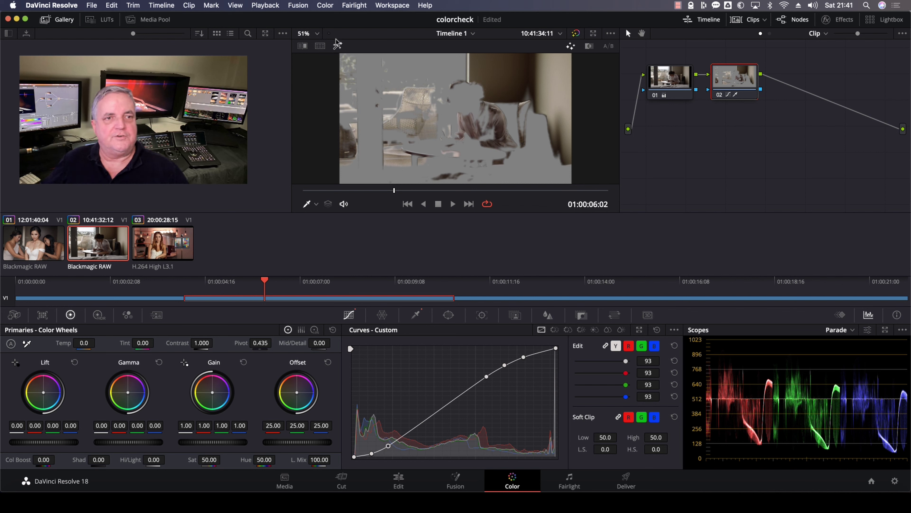
click(337, 46)
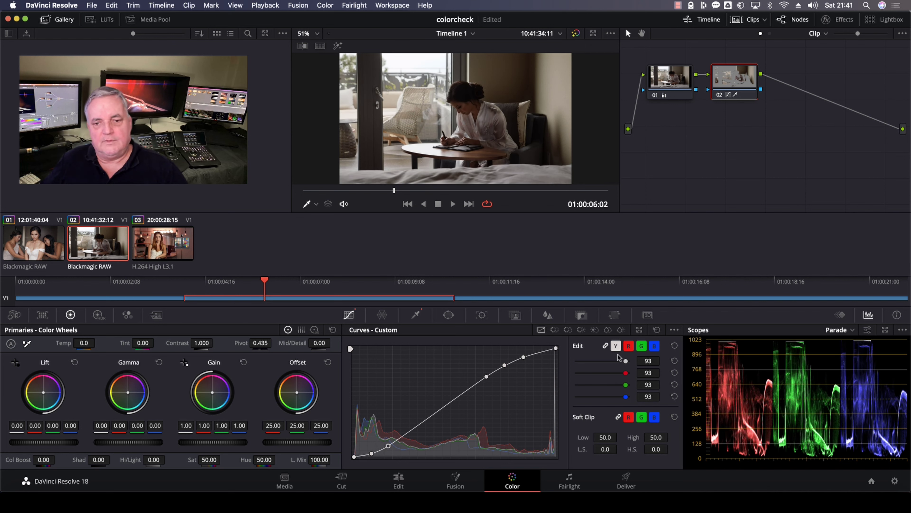
mouse_move(625, 362)
mouse_down()
mouse_move(606, 367)
mouse_move(642, 358)
mouse_up()
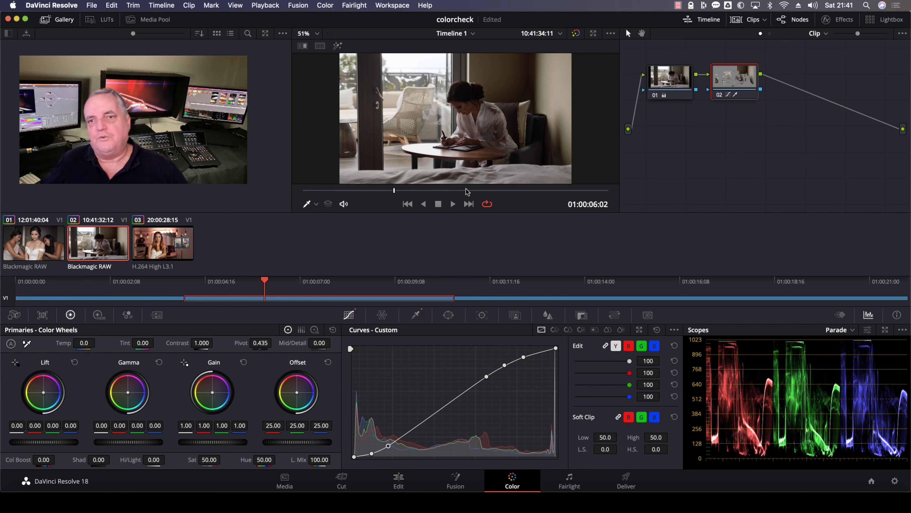